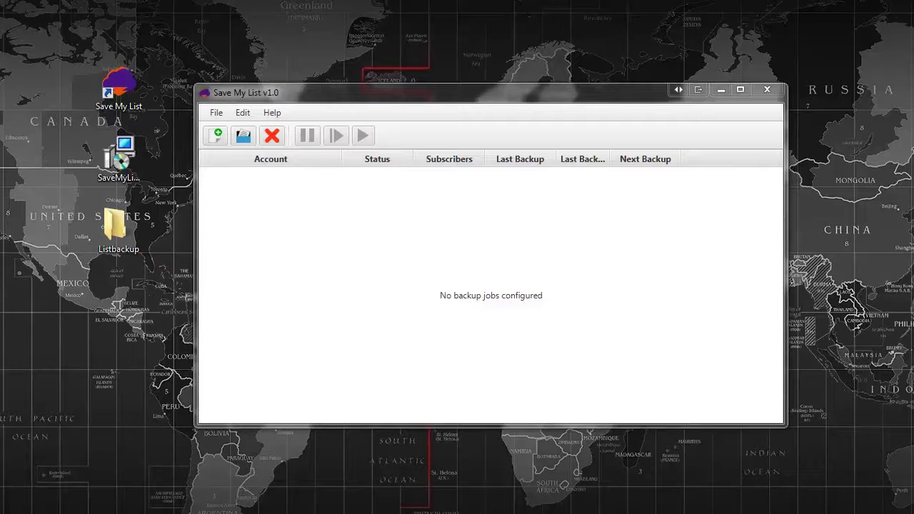
Set the backup save location to the Desktop's Listbackup folder and confirm the setting
{"action": "left_click", "coordinate": [212, 112]}
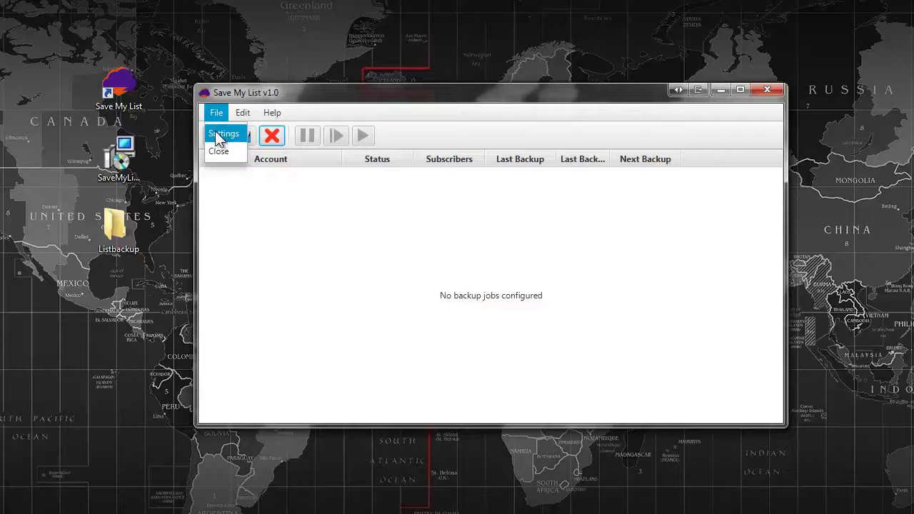
{"action": "left_click", "coordinate": [222, 134]}
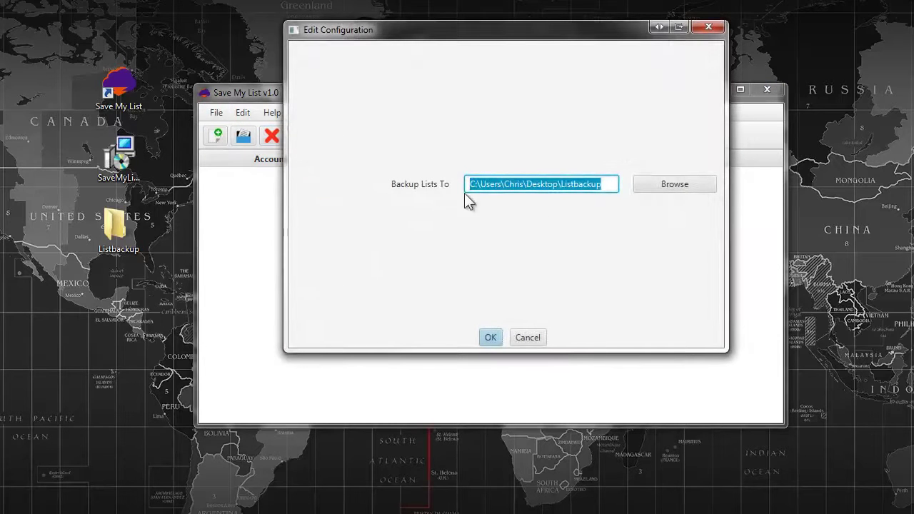
{"action": "left_click", "coordinate": [682, 189]}
{"action": "left_click", "coordinate": [269, 120]}
{"action": "left_click", "coordinate": [537, 313]}
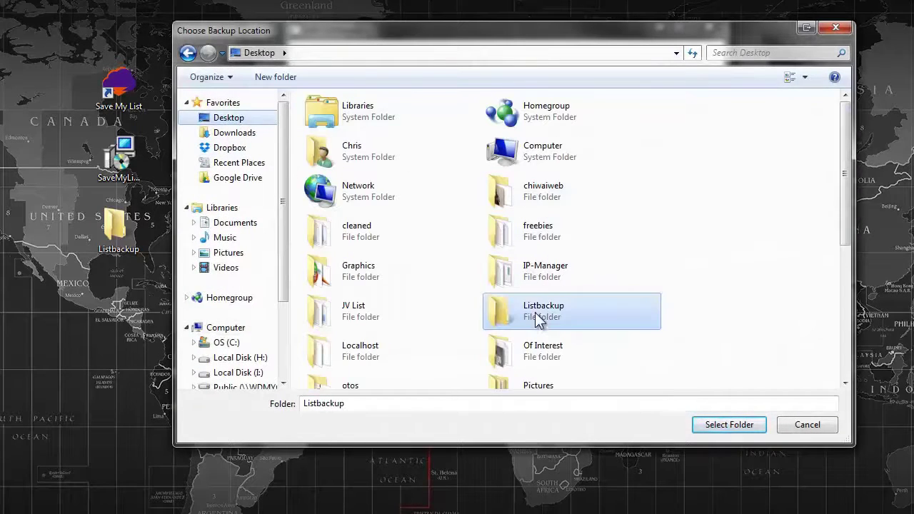
{"action": "left_click", "coordinate": [740, 427]}
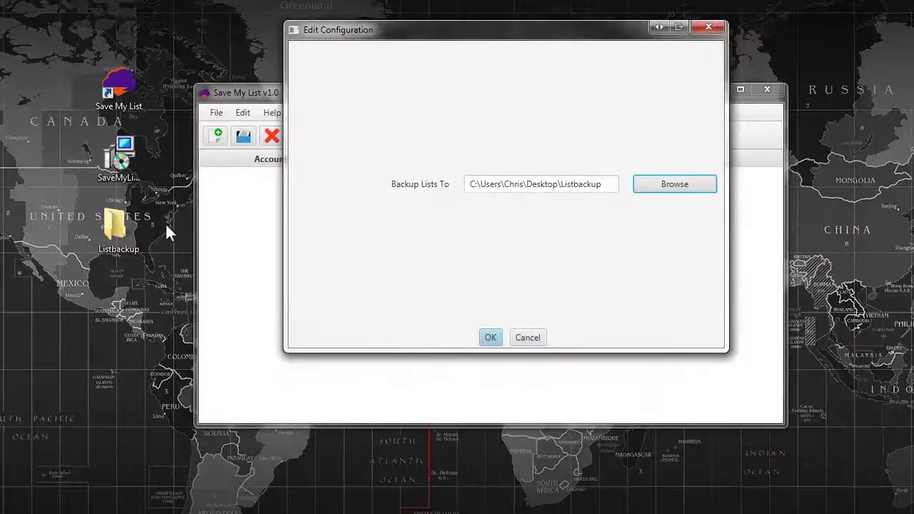
{"action": "left_click", "coordinate": [488, 338]}
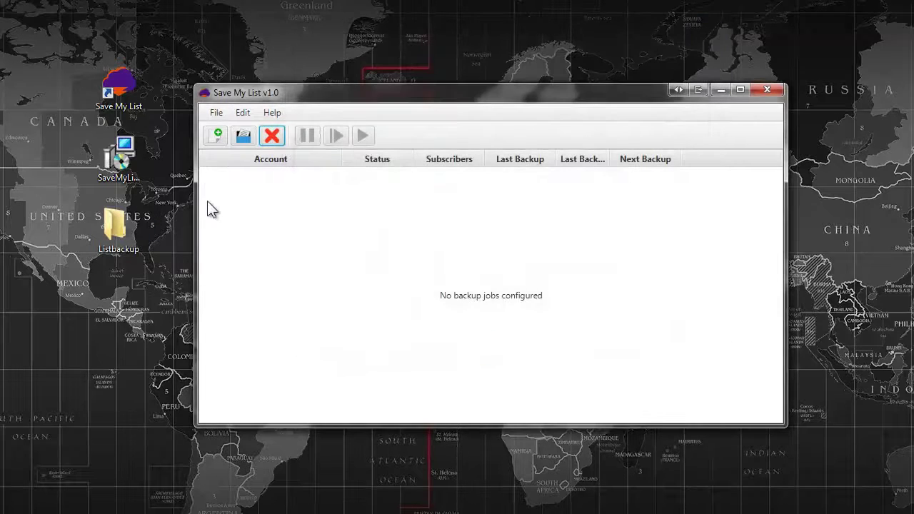
Start a new backup job with GetResponse as the autoresponder
{"action": "left_click", "coordinate": [216, 135]}
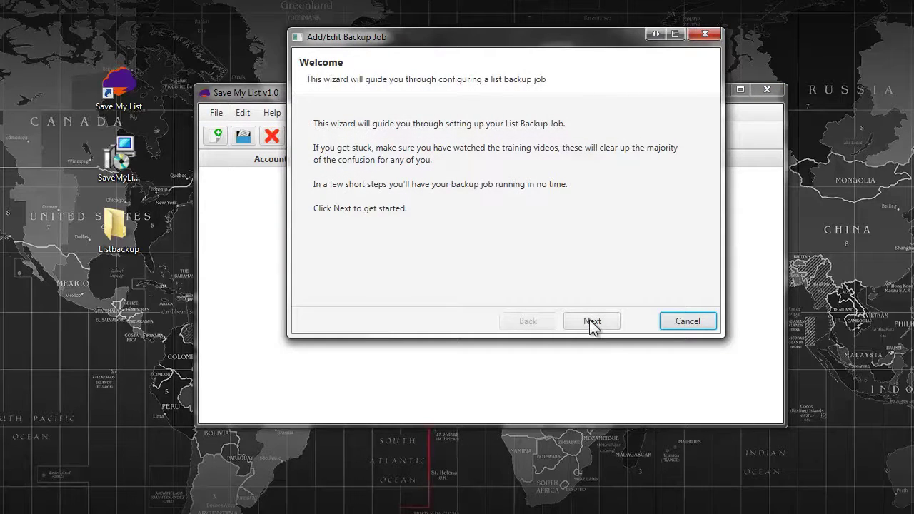
{"action": "left_click", "coordinate": [590, 322]}
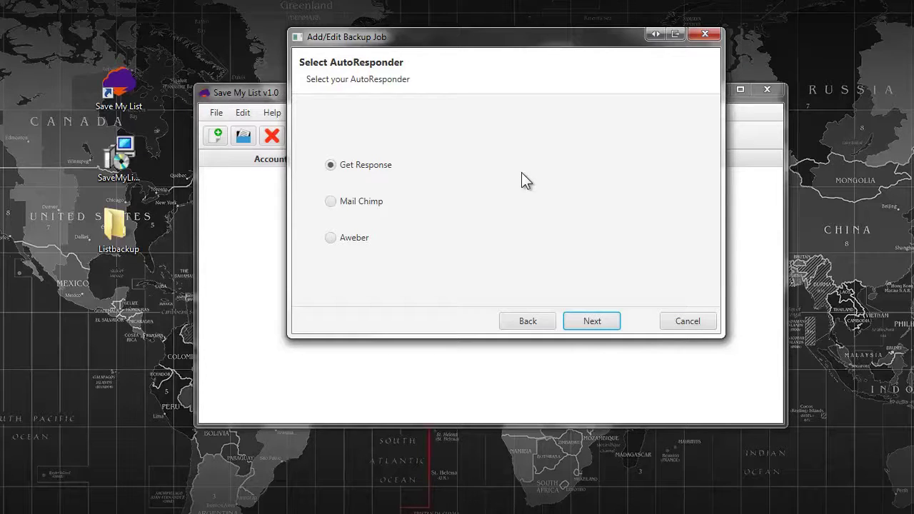
{"action": "left_click", "coordinate": [594, 323]}
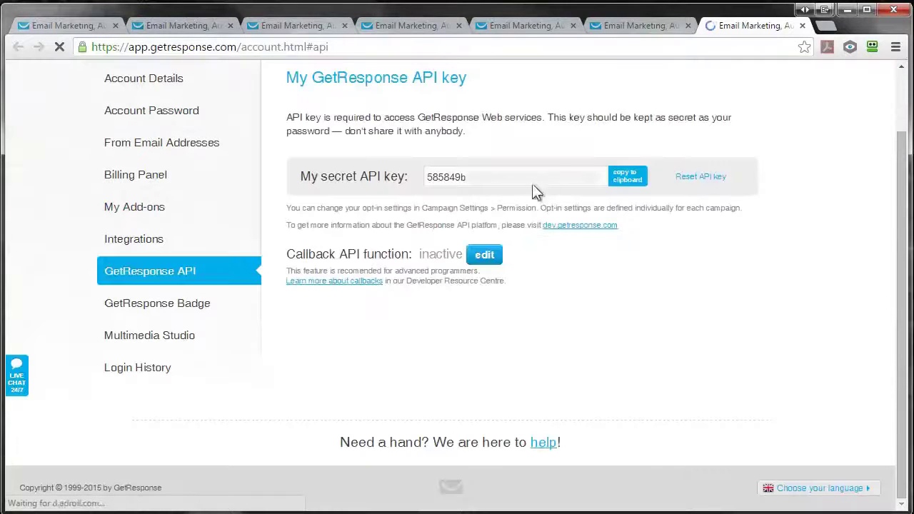
Copy the GetResponse secret API key and return to the wizard's API key field
{"action": "double_click", "coordinate": [474, 187]}
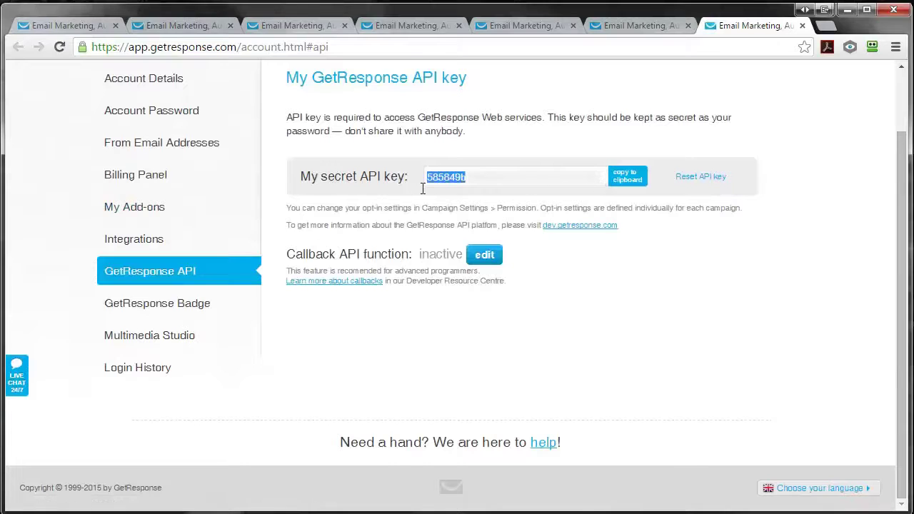
{"action": "right_click", "coordinate": [454, 177]}
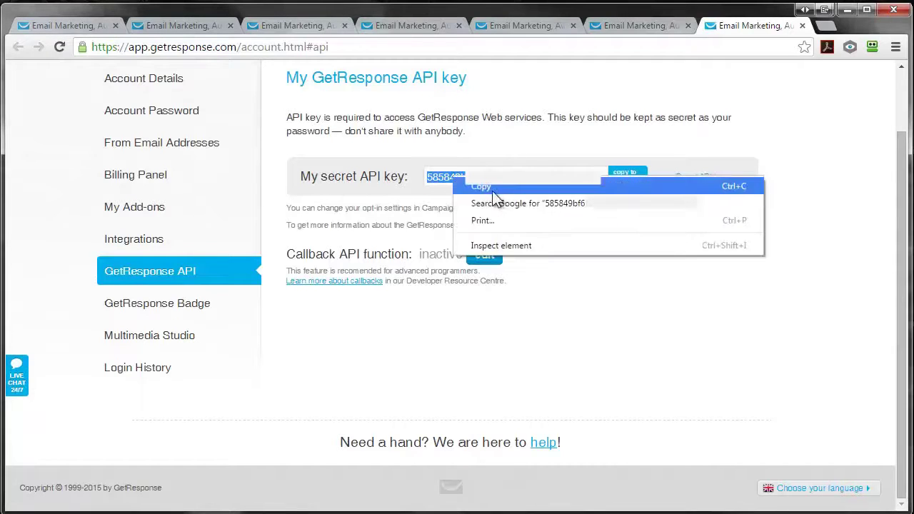
{"action": "left_click", "coordinate": [480, 188]}
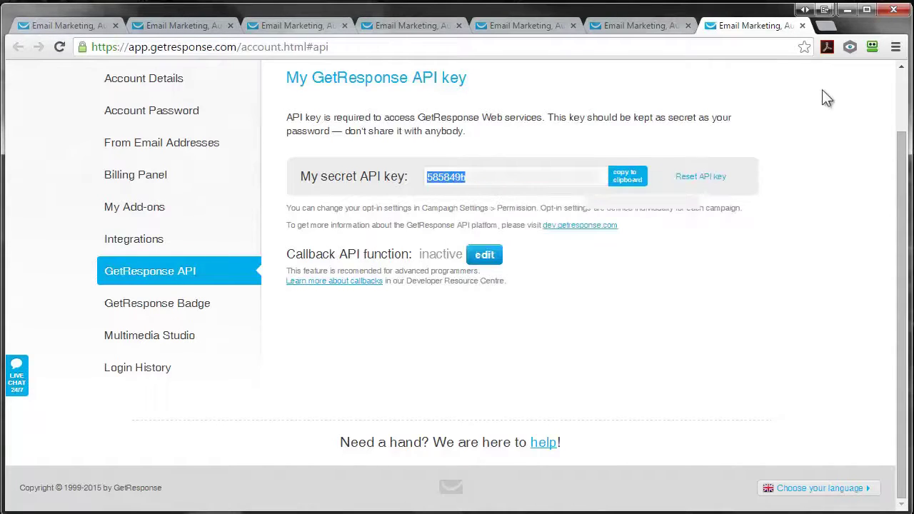
{"action": "left_click", "coordinate": [847, 10]}
{"action": "left_click", "coordinate": [352, 206]}
Paste the API key, keep the Daily schedule, and name the job 'GR Backup'
{"action": "key", "text": "ctrl+v"}
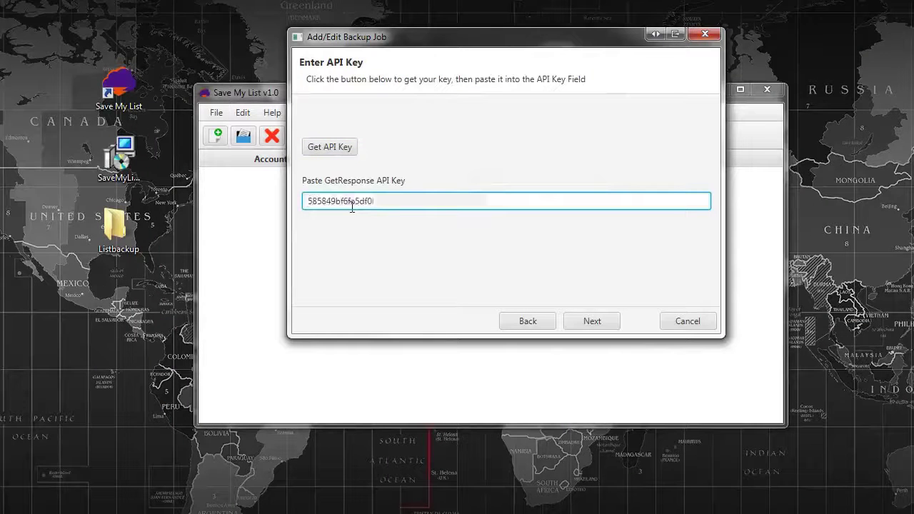
{"action": "left_click", "coordinate": [591, 322]}
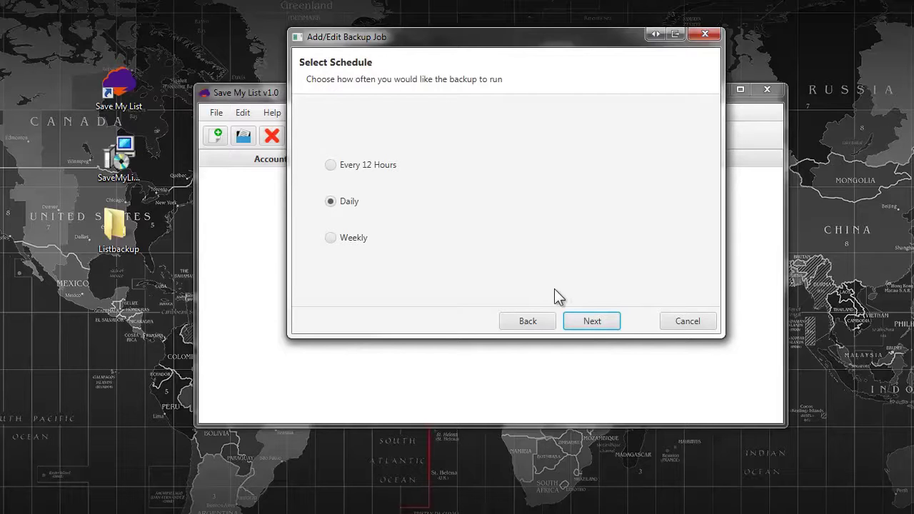
{"action": "left_click", "coordinate": [600, 326]}
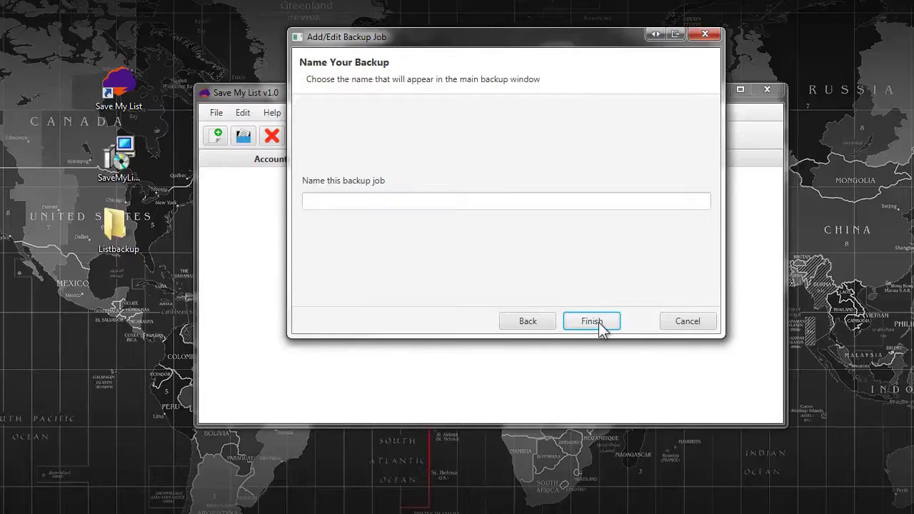
{"action": "left_click", "coordinate": [342, 204]}
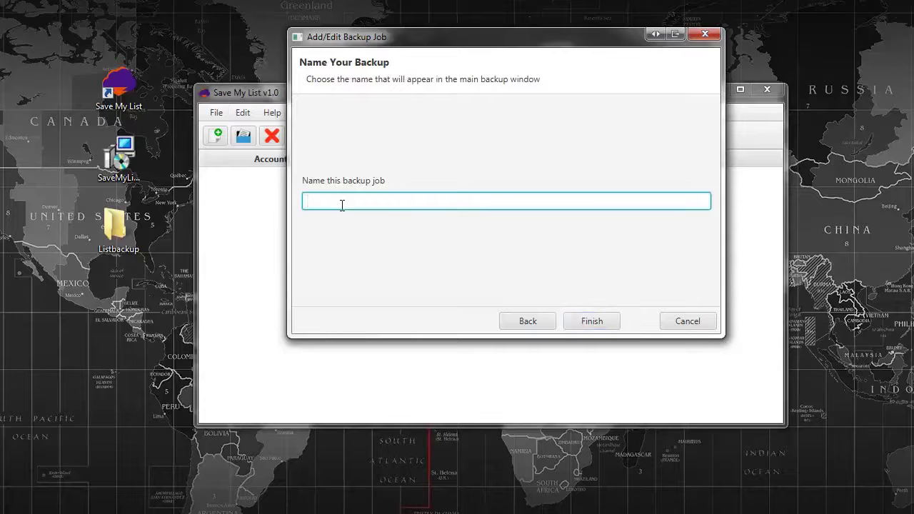
{"action": "type", "text": "GR"}
{"action": "type", "text": " Backup"}
{"action": "left_click", "coordinate": [584, 322]}
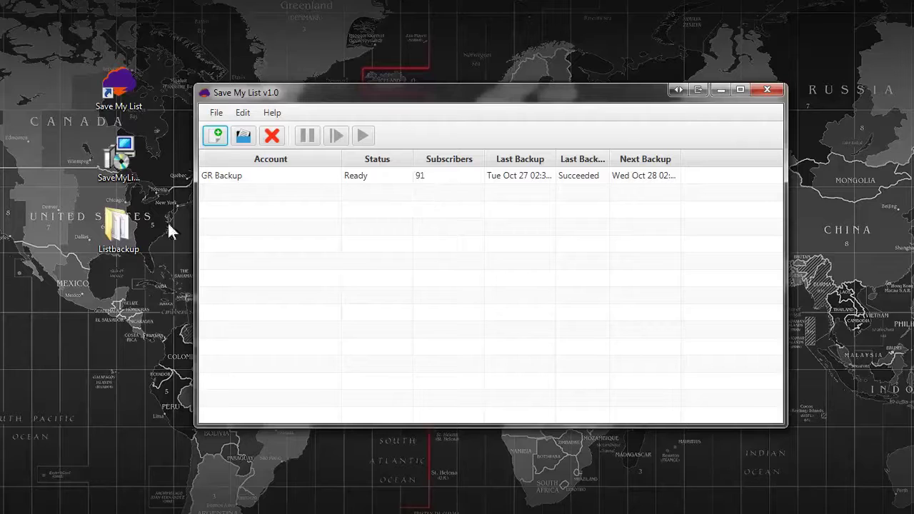
Preview the jv_news, organicwebsitemarketing and hitman_news CSV backups in the Listbackup folder
{"action": "left_click", "coordinate": [121, 230]}
{"action": "double_click", "coordinate": [121, 230]}
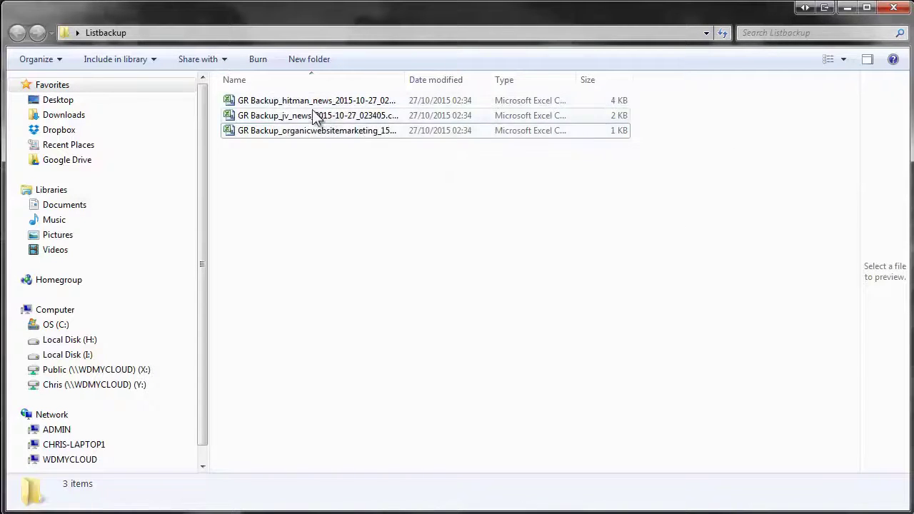
{"action": "left_click", "coordinate": [320, 116]}
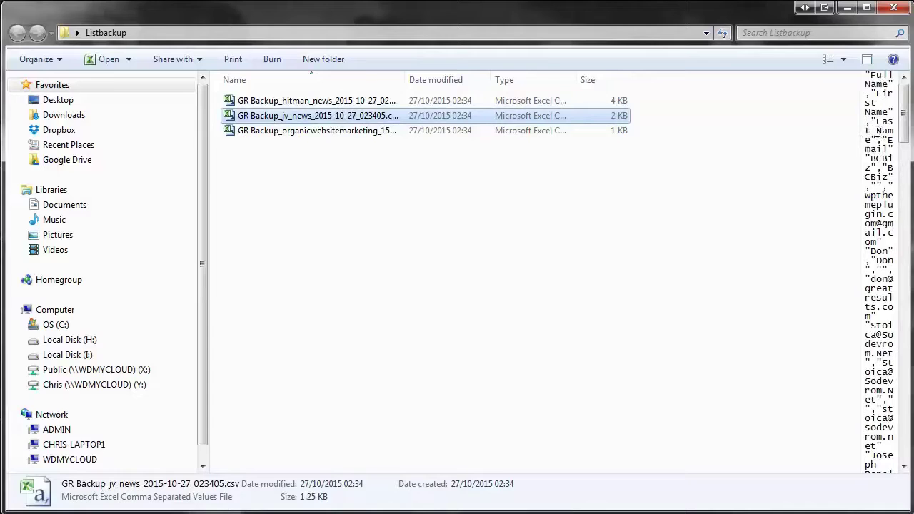
{"action": "left_click", "coordinate": [279, 132]}
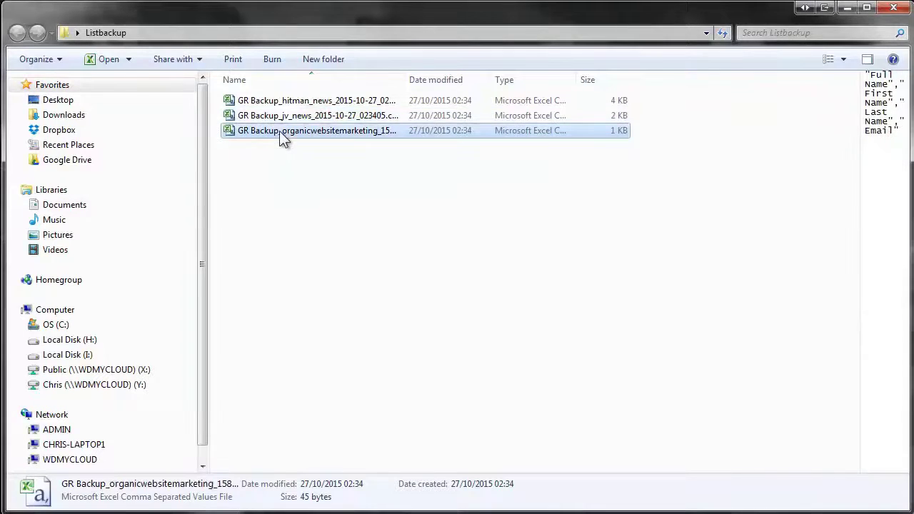
{"action": "left_click", "coordinate": [290, 102]}
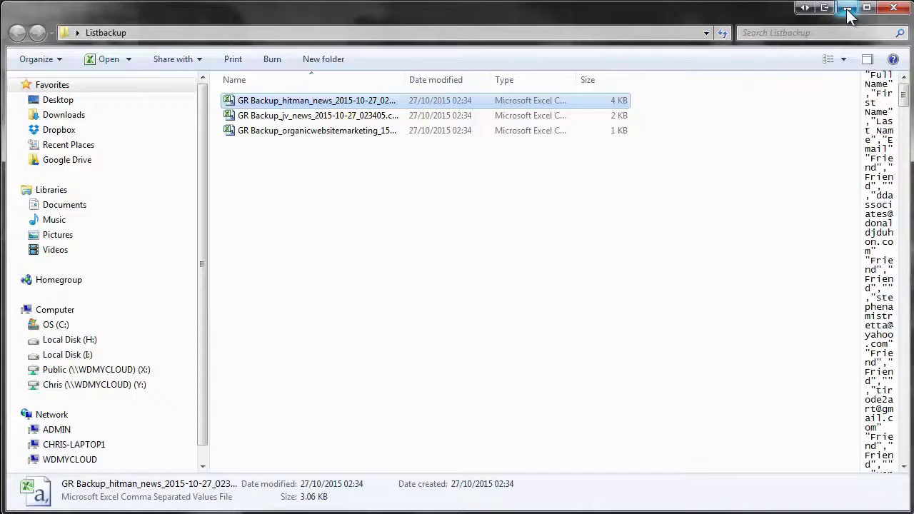
{"action": "left_click", "coordinate": [848, 14]}
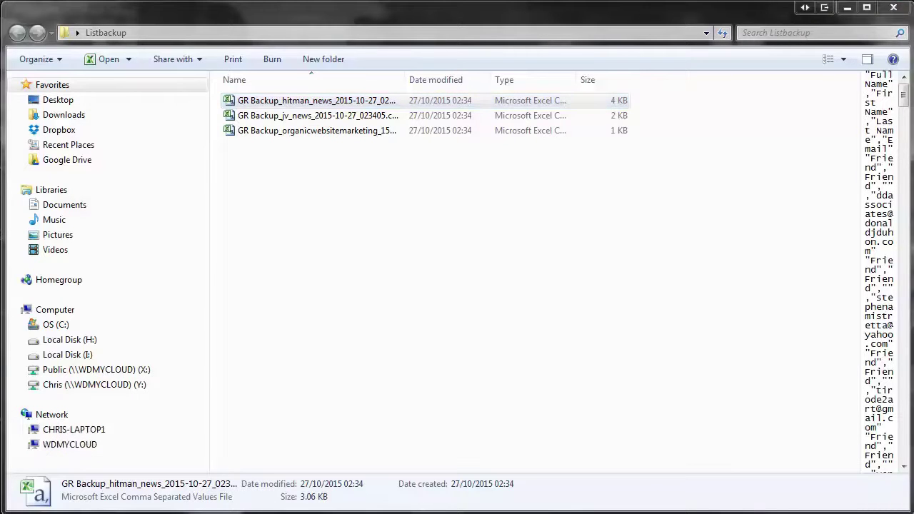